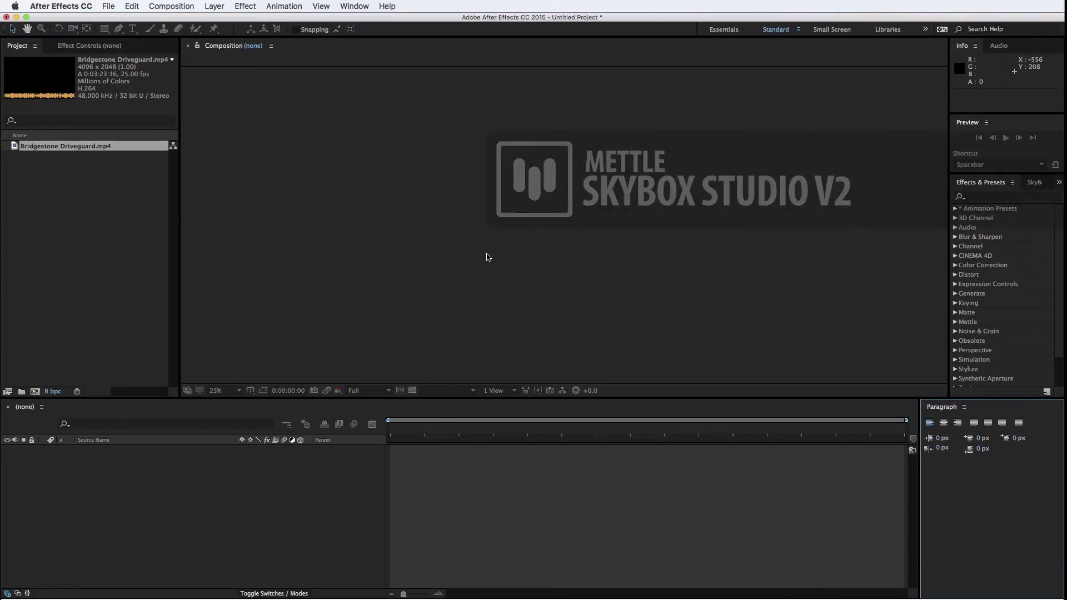
# Browse the scripts list and close it without running anything.
pyautogui.click(108, 7)
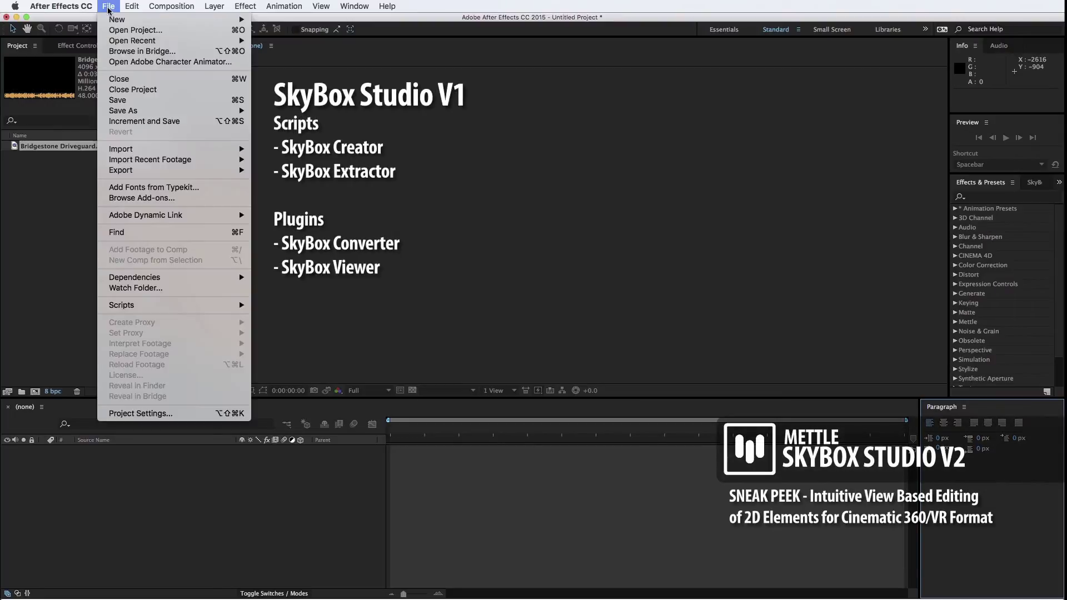
pyautogui.moveTo(167, 306)
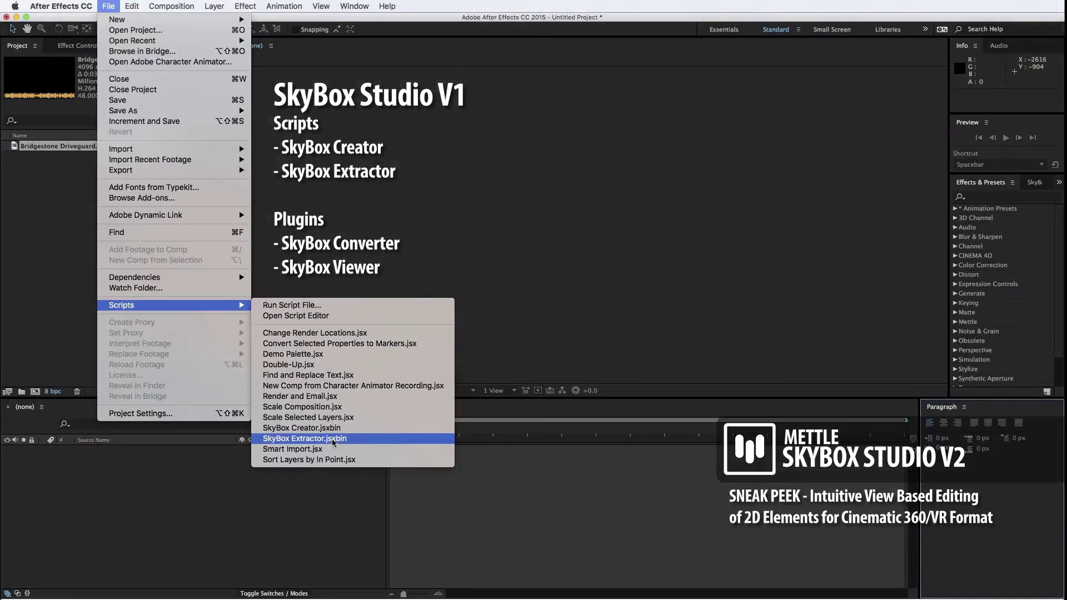
pyautogui.click(30, 234)
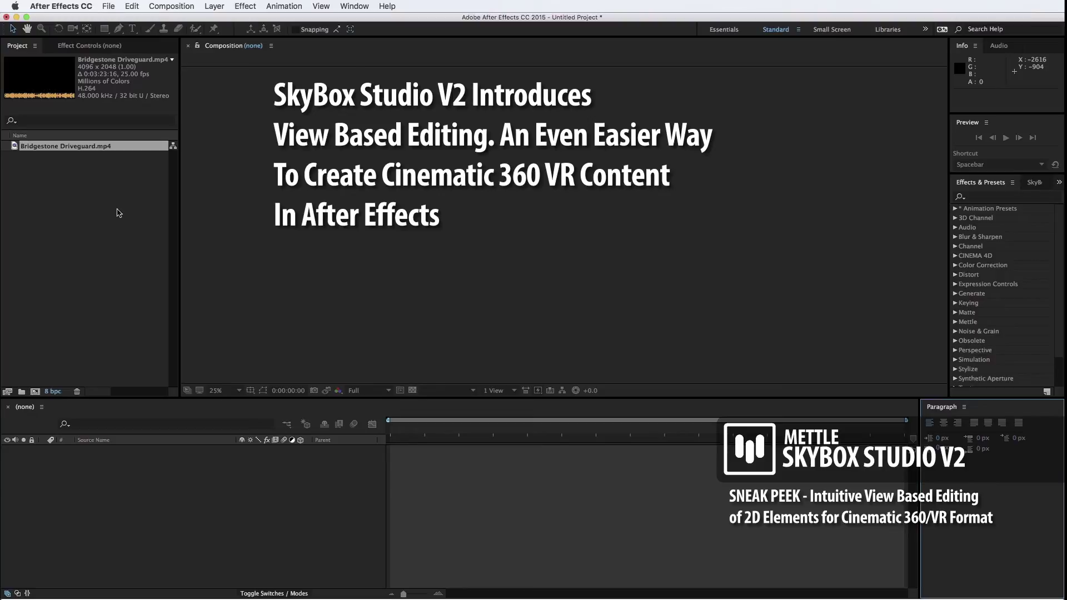
# Open Bridgestone Driveguard.mp4 in an enlarged footage viewer and scrub to about 44–46 seconds.
pyautogui.click(94, 224)
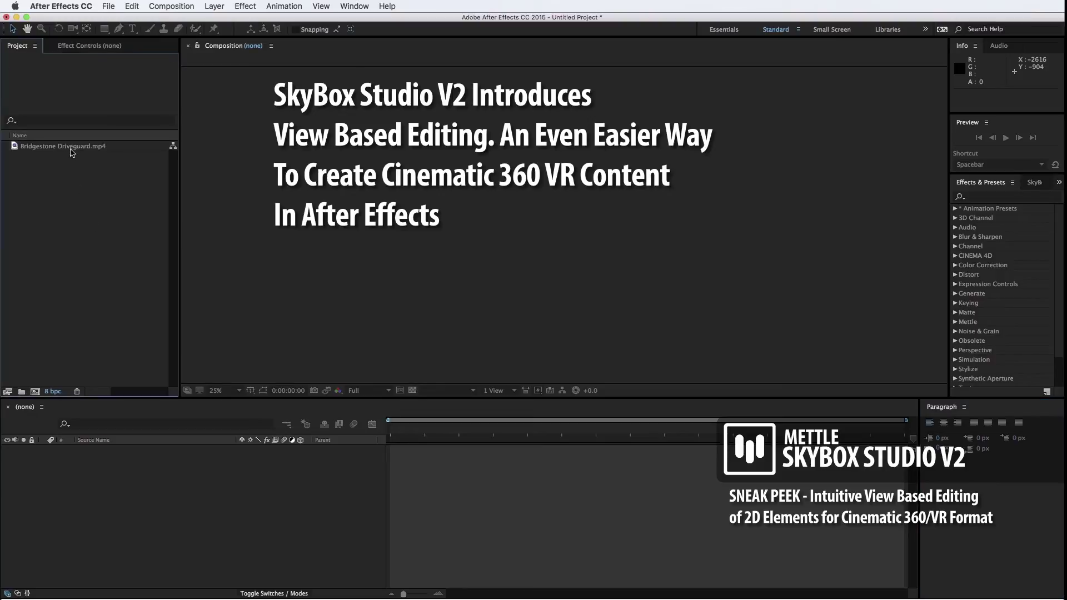
pyautogui.click(71, 148)
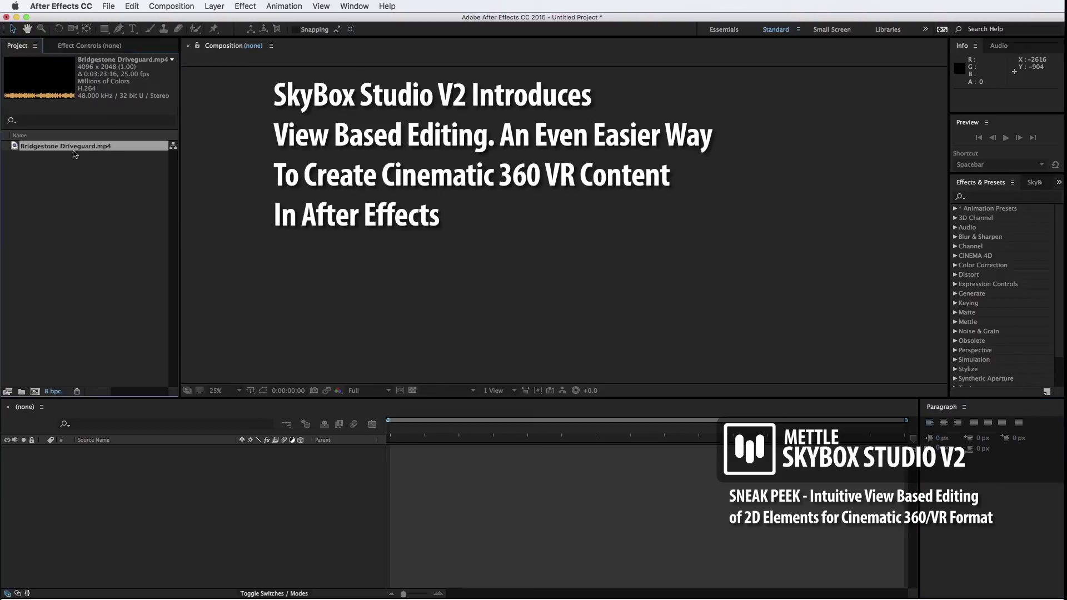
pyautogui.doubleClick(75, 153)
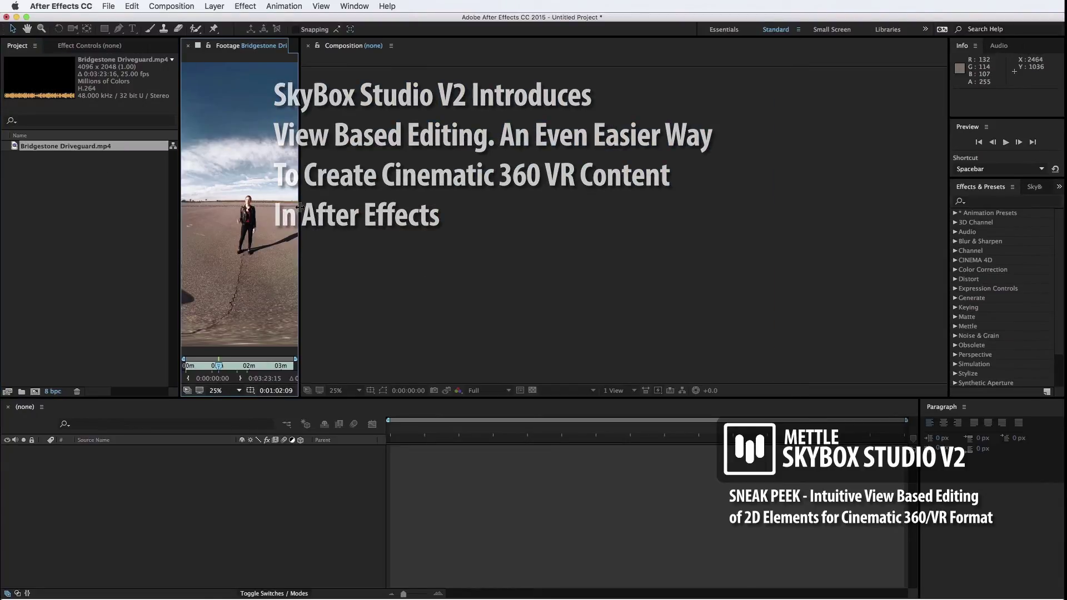
pyautogui.moveTo(300, 208); pyautogui.dragTo(920, 307)
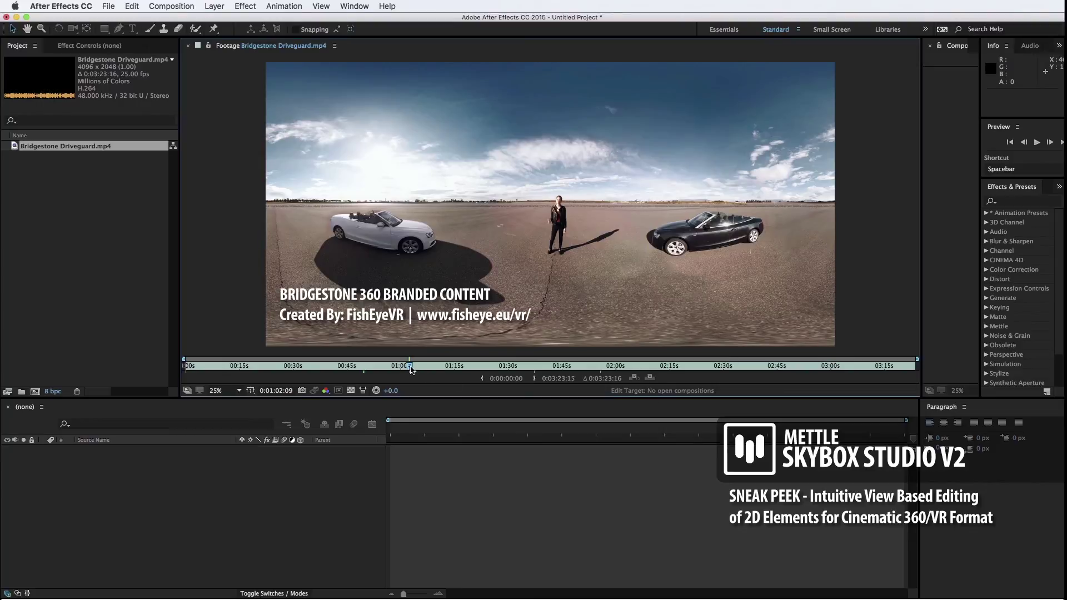
pyautogui.moveTo(410, 367); pyautogui.dragTo(344, 382)
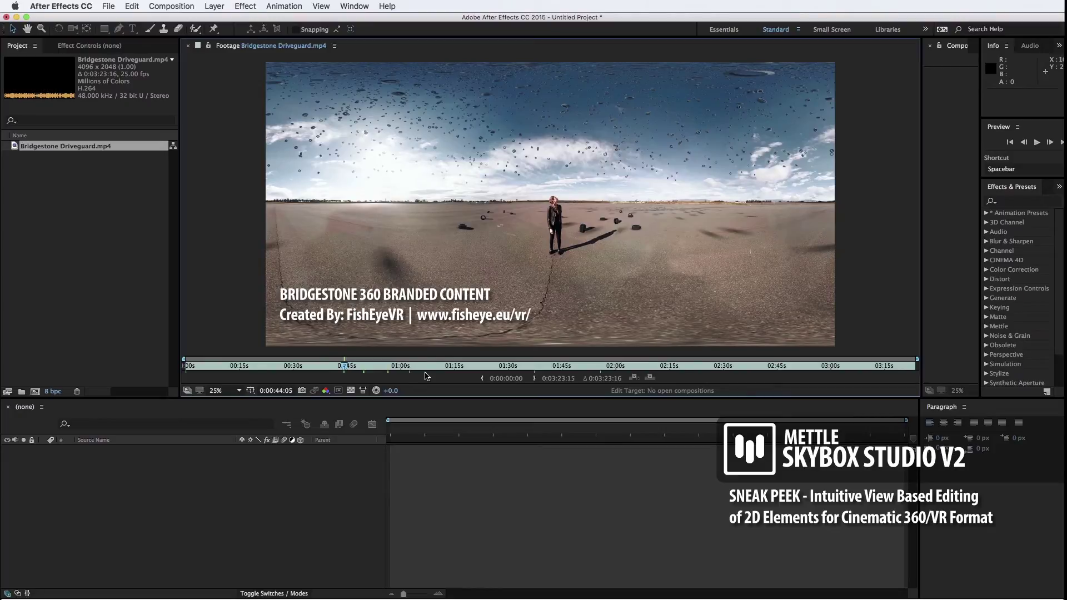
pyautogui.moveTo(346, 371); pyautogui.dragTo(366, 373)
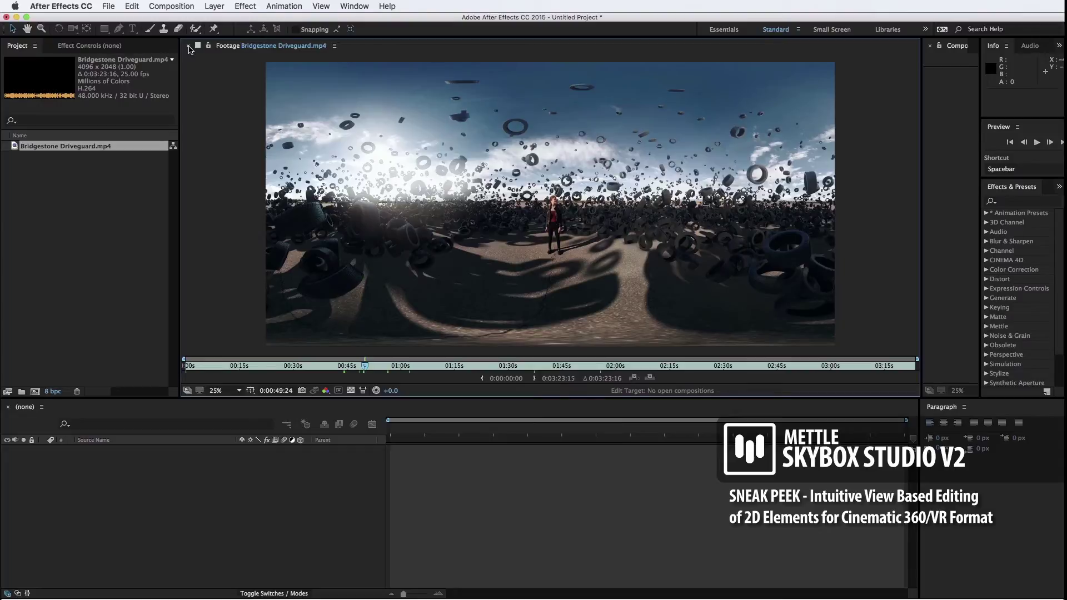
# Close the footage viewer, make a composition from the Bridgestone Driveguard clip, and park it at 0:00:42:01.
pyautogui.click(188, 47)
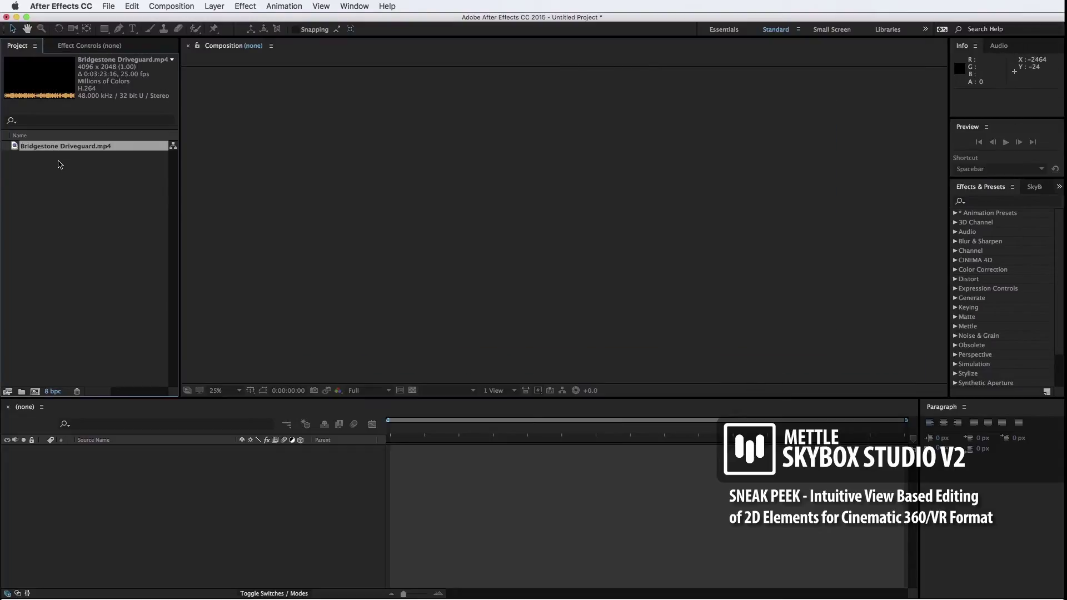
pyautogui.moveTo(56, 149); pyautogui.dragTo(37, 396)
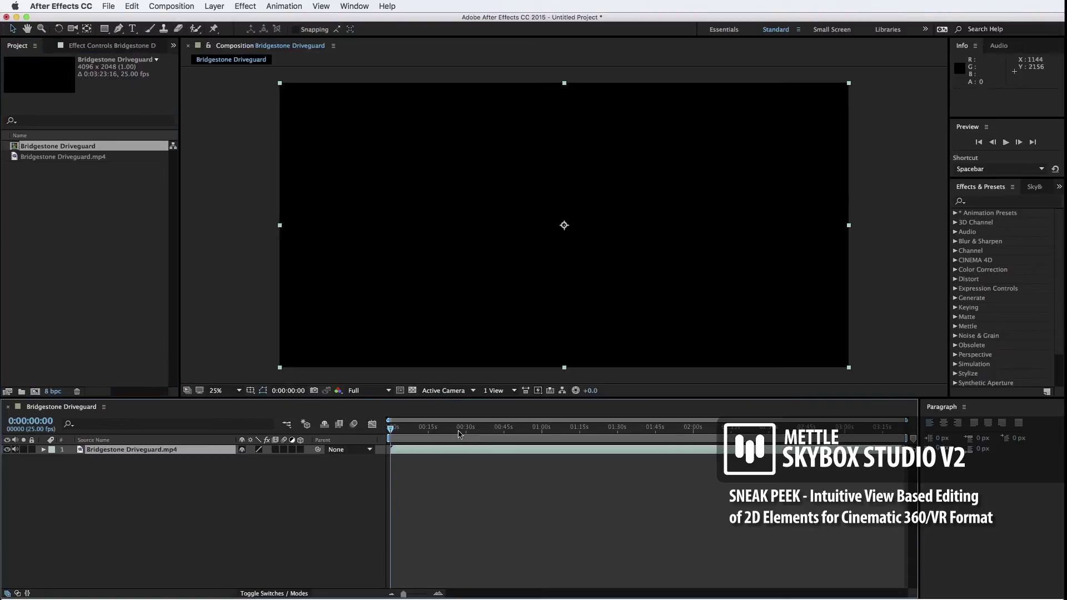
pyautogui.click(507, 437)
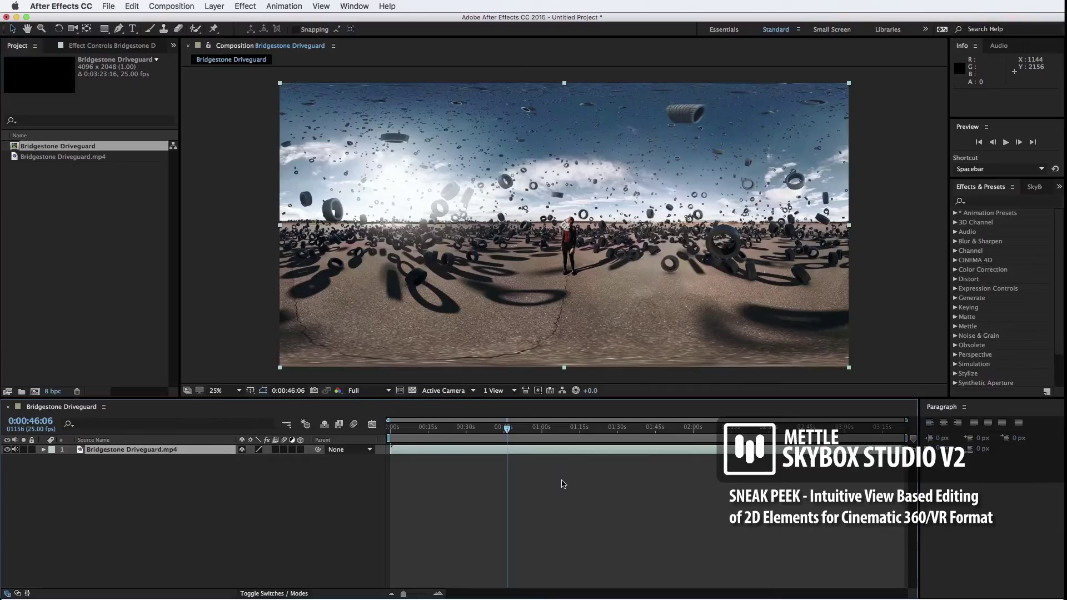
pyautogui.click(486, 437)
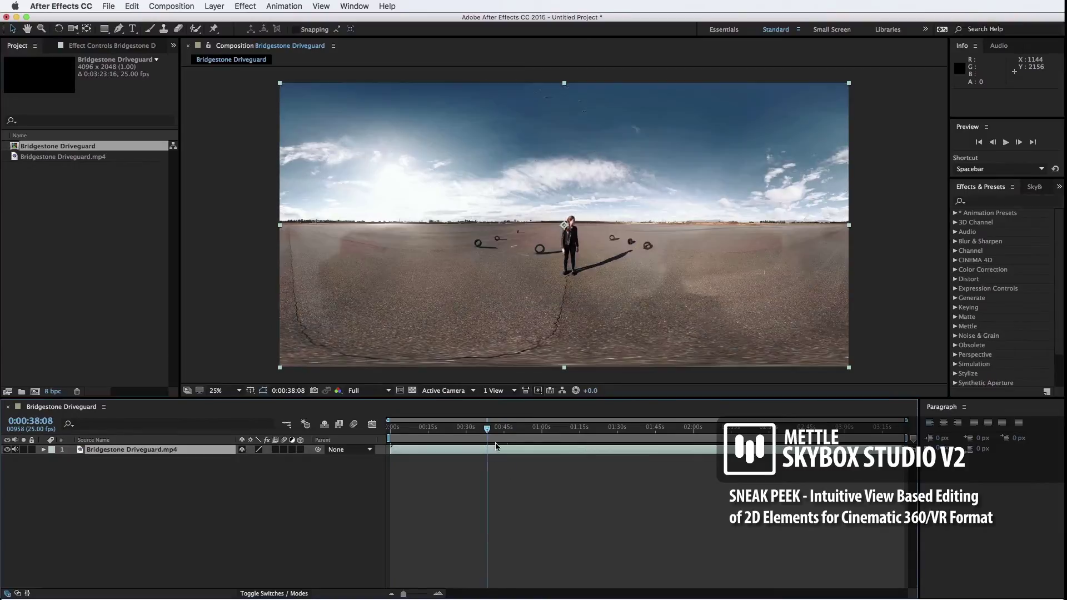
pyautogui.click(490, 431)
pyautogui.click(491, 434)
pyautogui.click(497, 442)
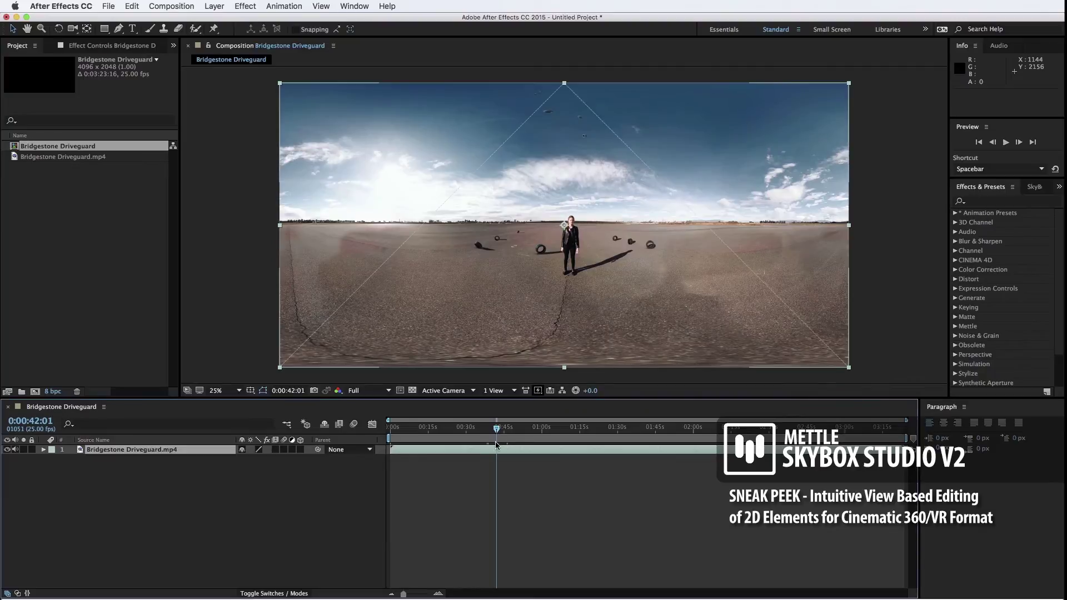
pyautogui.click(110, 8)
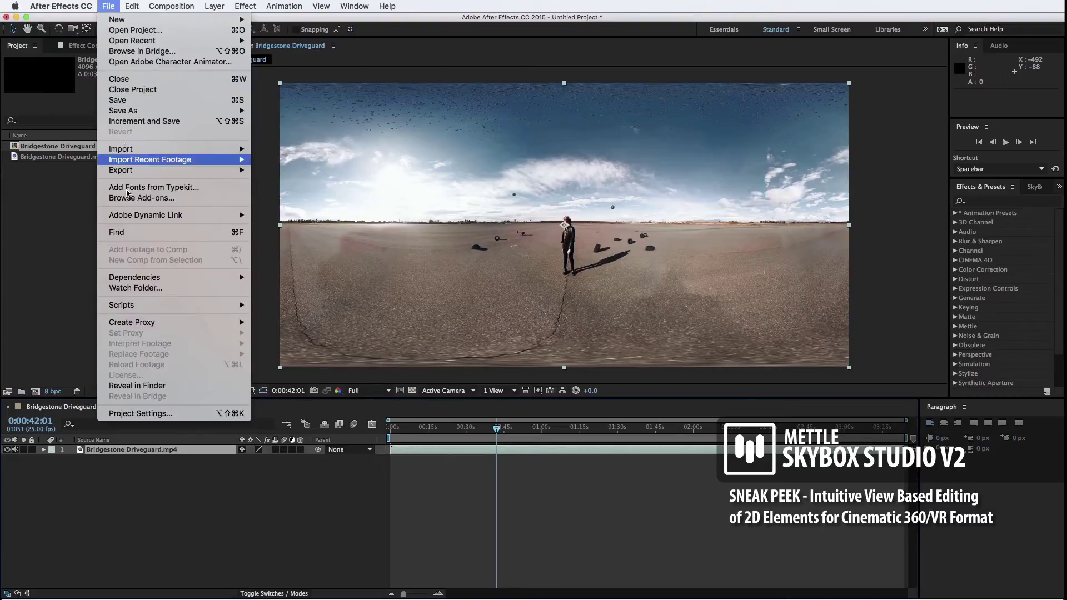
pyautogui.moveTo(138, 305)
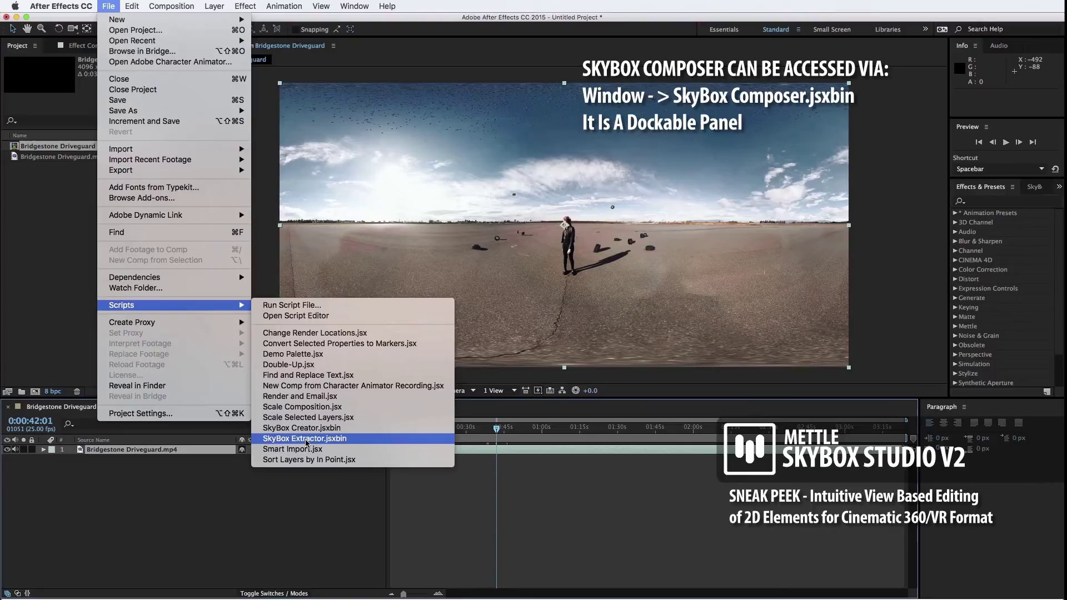
pyautogui.click(296, 76)
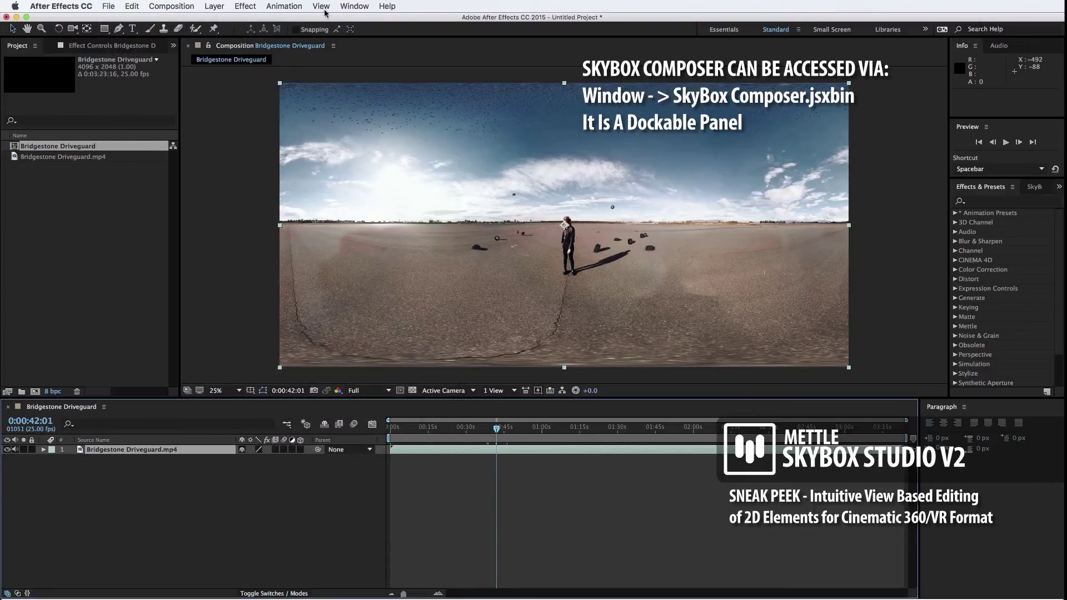
pyautogui.click(351, 8)
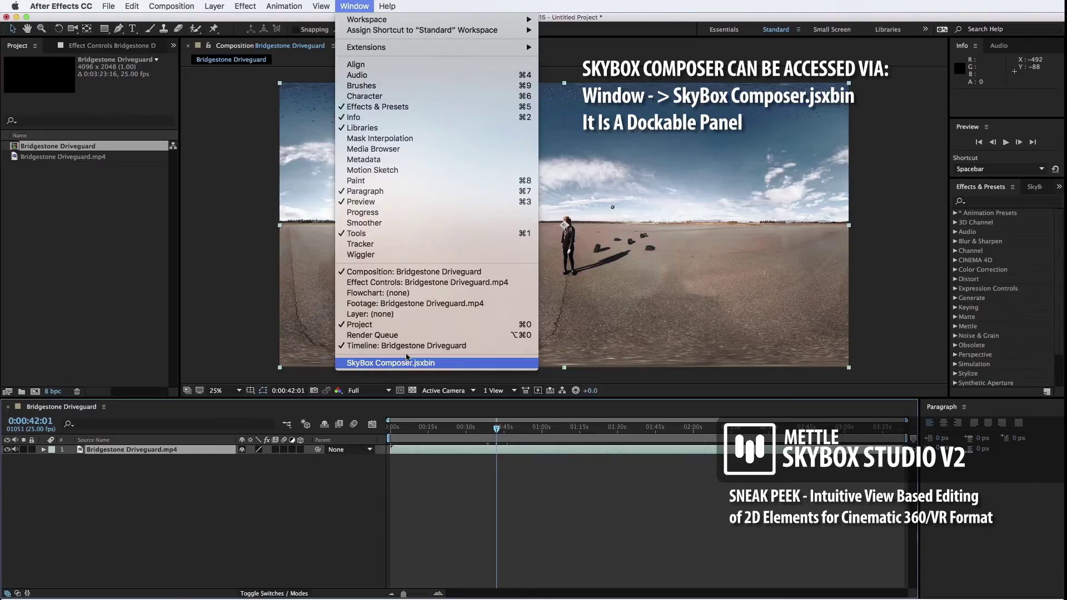
pyautogui.click(578, 316)
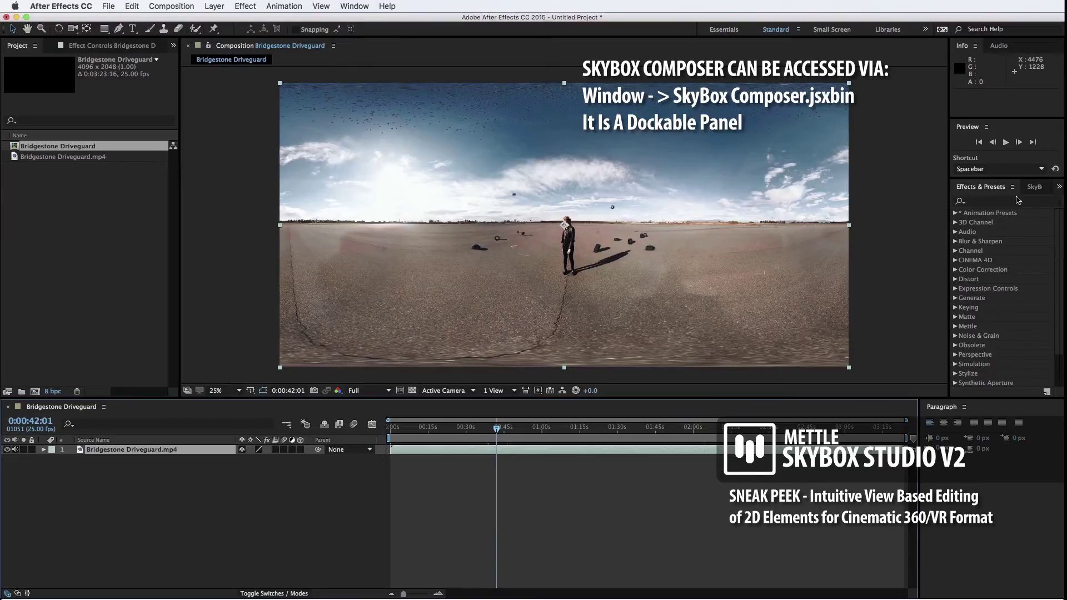
# Bring forward and widen the SkyBox Composer panel, then rename the composition to Master.
pyautogui.click(1033, 187)
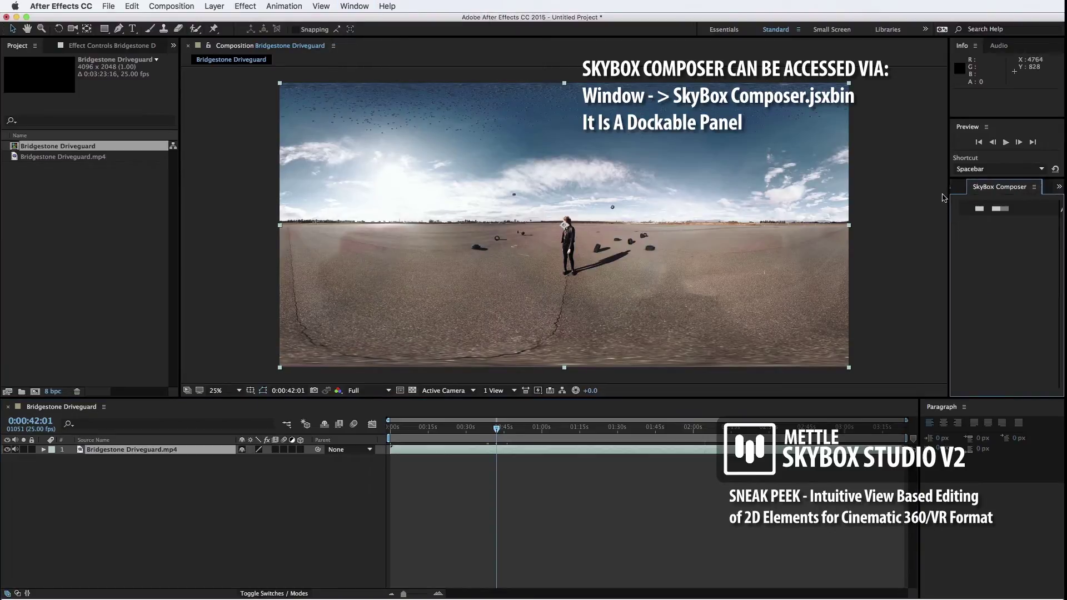
pyautogui.moveTo(948, 188); pyautogui.dragTo(884, 187)
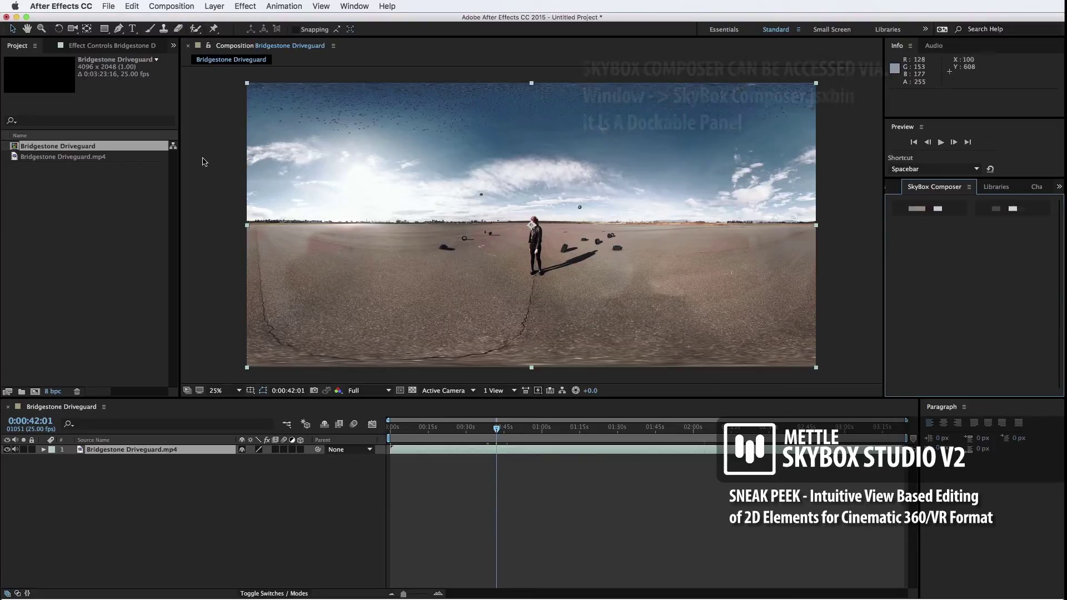
pyautogui.press('Return')
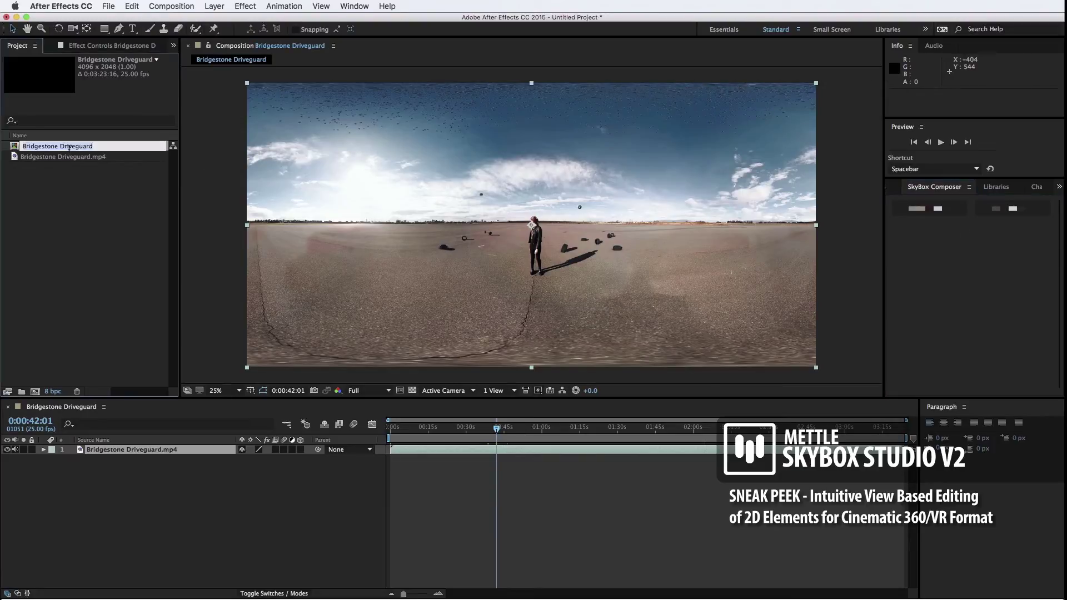
pyautogui.write('Master')
pyautogui.press('Return')
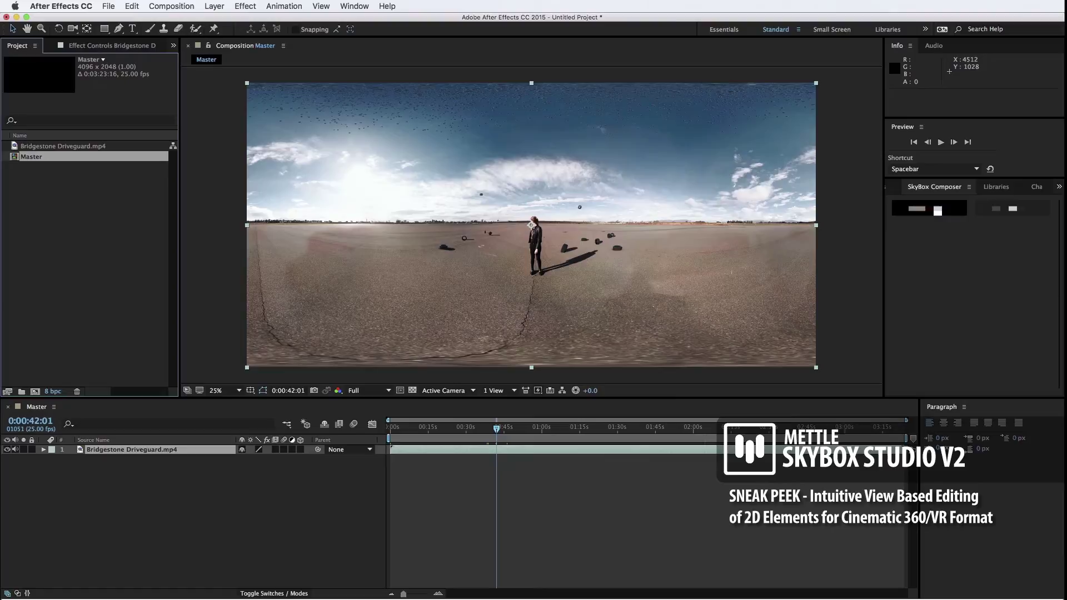
# Start Add 2D Edit for the Master comp and adjust fields in its settings dialog.
pyautogui.click(937, 209)
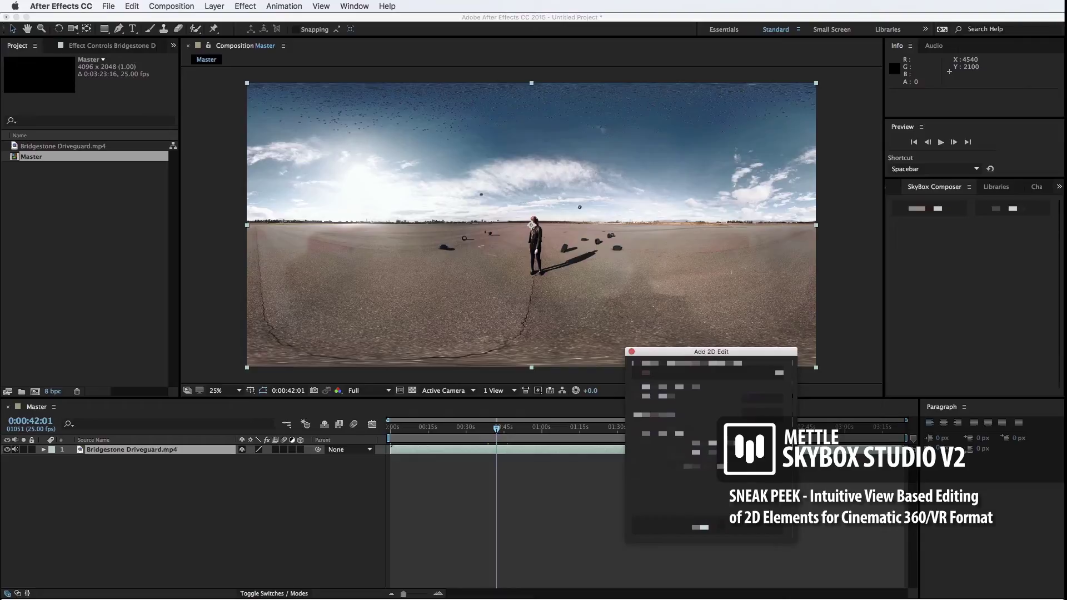
pyautogui.click(722, 525)
pyautogui.click(763, 399)
pyautogui.click(720, 410)
pyautogui.click(744, 414)
pyautogui.press('Return')
pyautogui.click(762, 414)
pyautogui.click(769, 419)
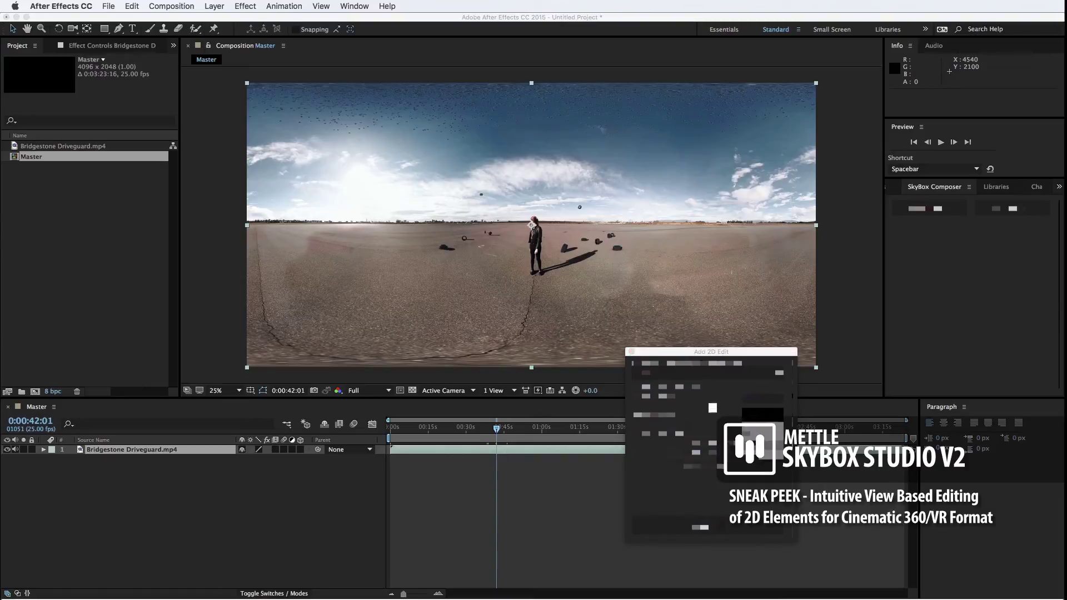
pyautogui.click(762, 415)
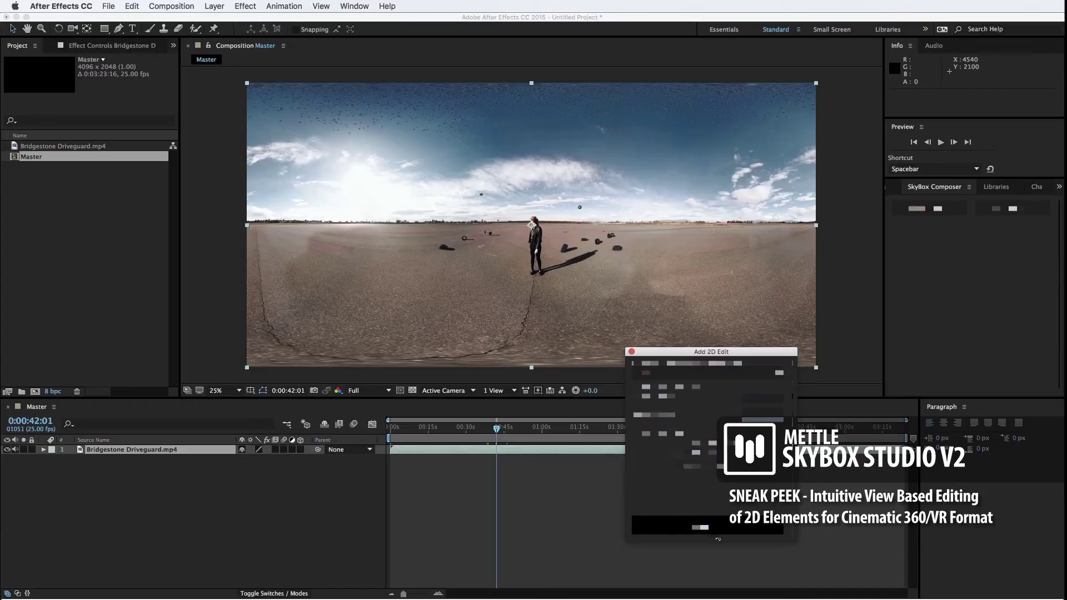
# Confirm Add 2D Edit to build the SkyBoxV2 edit, output and precomp comps, then zoom the viewer to Fit.
pyautogui.click(718, 535)
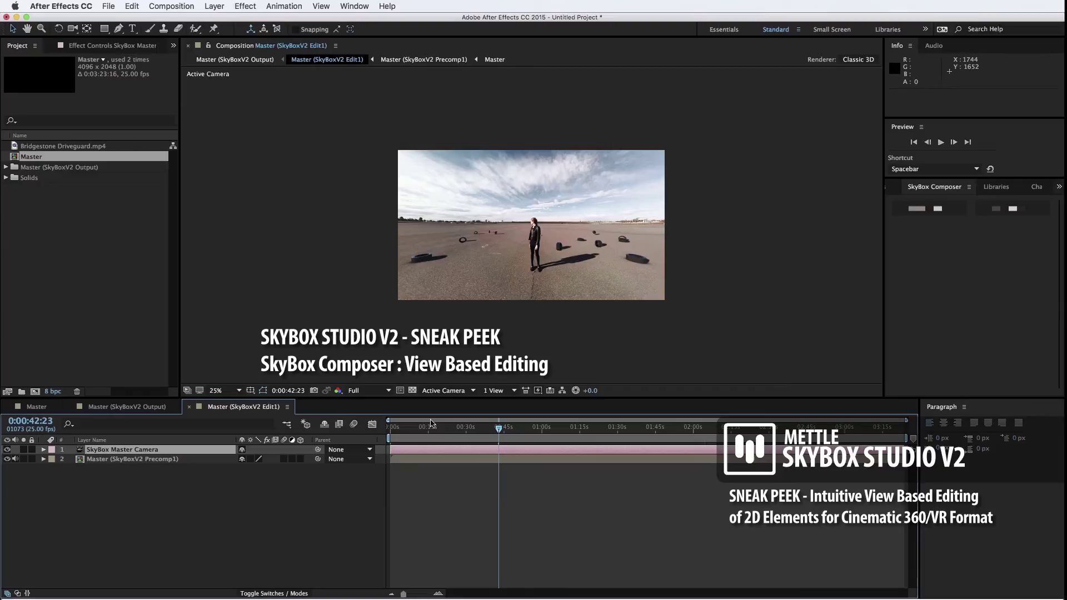
pyautogui.click(223, 390)
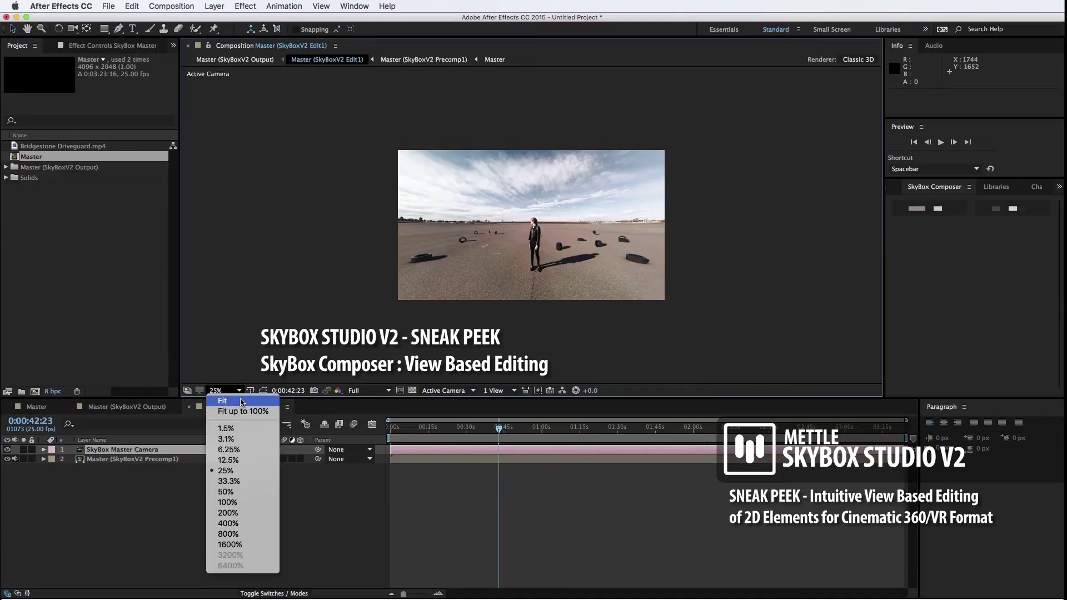
pyautogui.click(274, 405)
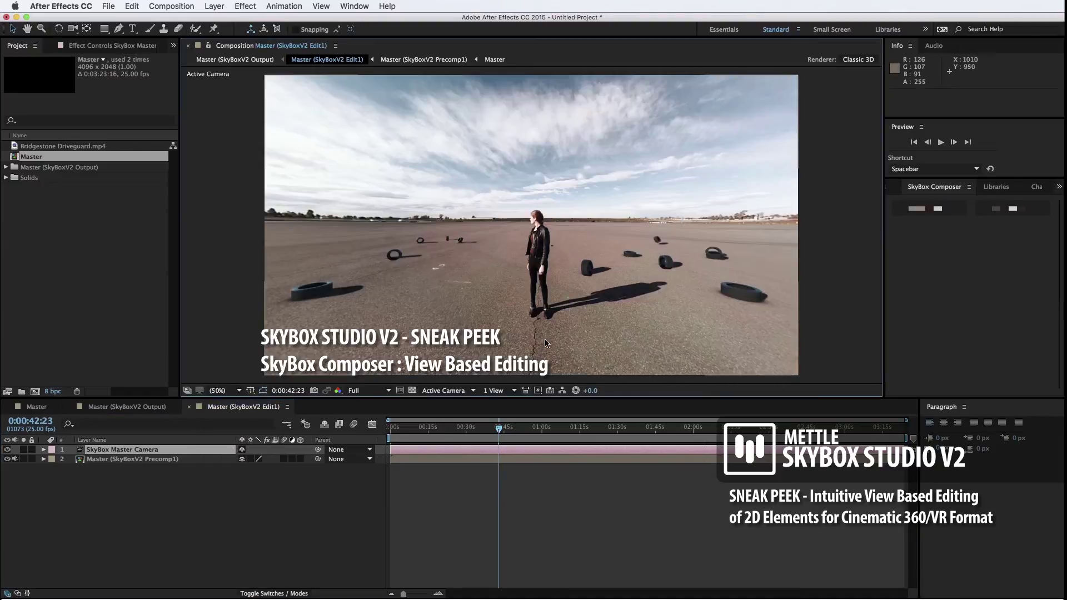
# Enlarge the viewer and orbit the SkyBox Master Camera to 355.7°, 2.2°, 0.2°, framing the woman.
pyautogui.moveTo(561, 400); pyautogui.dragTo(561, 434)
pyautogui.press('c')
pyautogui.moveTo(533, 245); pyautogui.dragTo(526, 245)
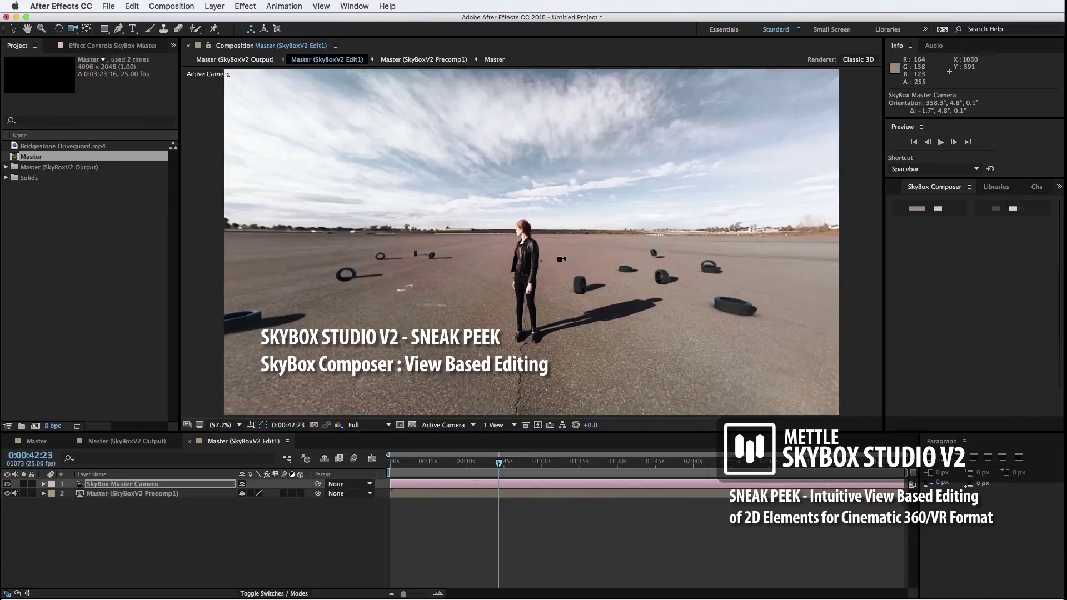
pyautogui.moveTo(562, 258); pyautogui.dragTo(588, 263)
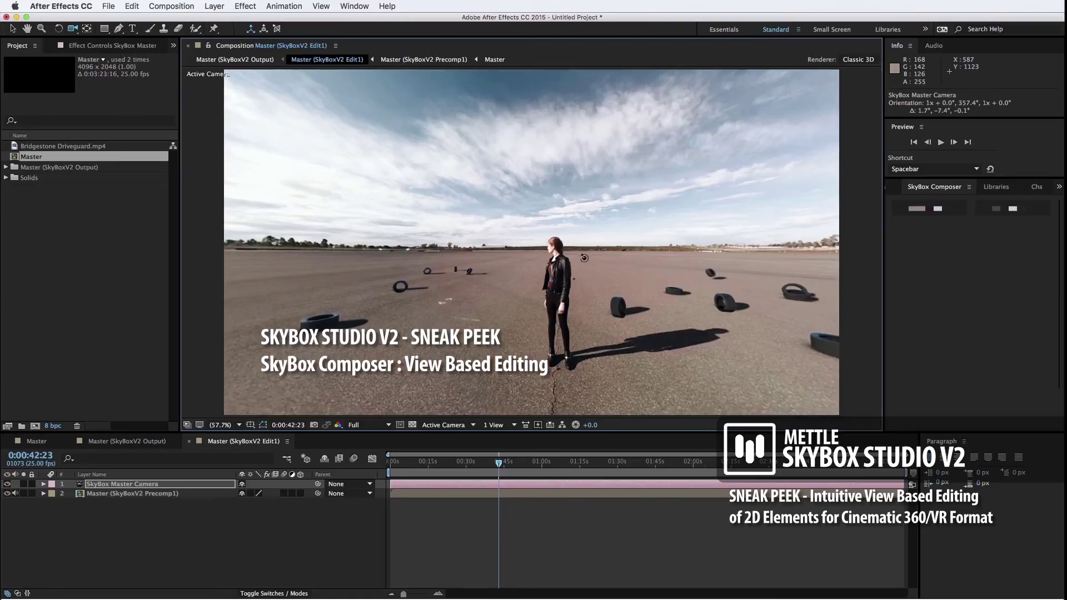
pyautogui.moveTo(584, 258)
pyautogui.mouseDown()
pyautogui.moveTo(560, 257)
pyautogui.moveTo(586, 254)
pyautogui.moveTo(571, 252)
pyautogui.mouseUp()
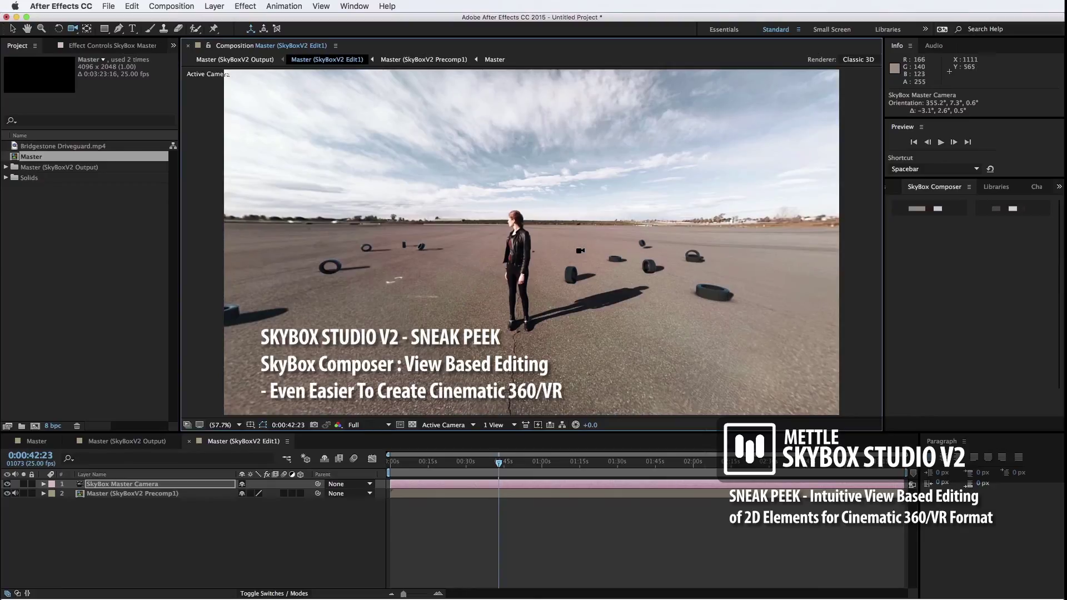
pyautogui.moveTo(558, 248)
pyautogui.mouseDown()
pyautogui.moveTo(537, 248)
pyautogui.moveTo(575, 252)
pyautogui.moveTo(547, 260)
pyautogui.moveTo(566, 253)
pyautogui.moveTo(553, 249)
pyautogui.mouseUp()
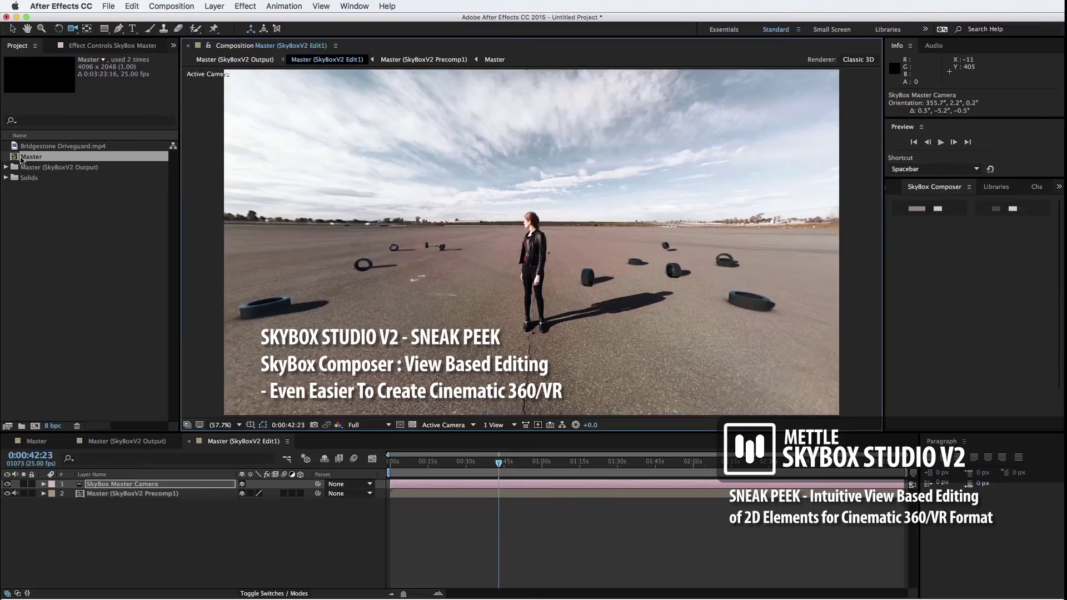
# Expand the Output folder and open Master (SkyBoxV2 Output) showing the full equirectangular frame.
pyautogui.click(6, 167)
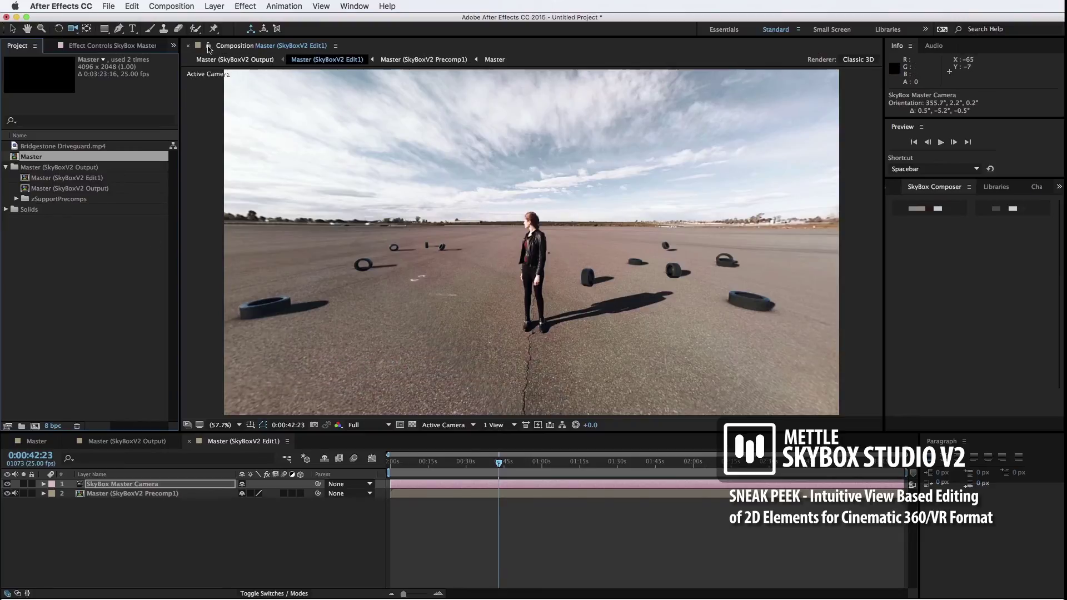
pyautogui.doubleClick(84, 189)
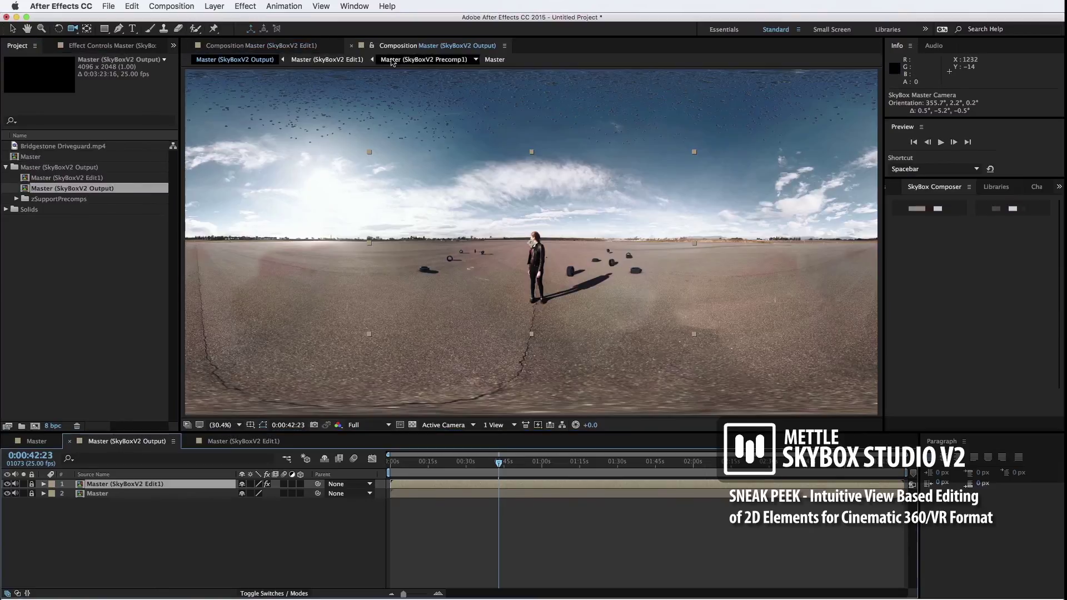
pyautogui.click(414, 49)
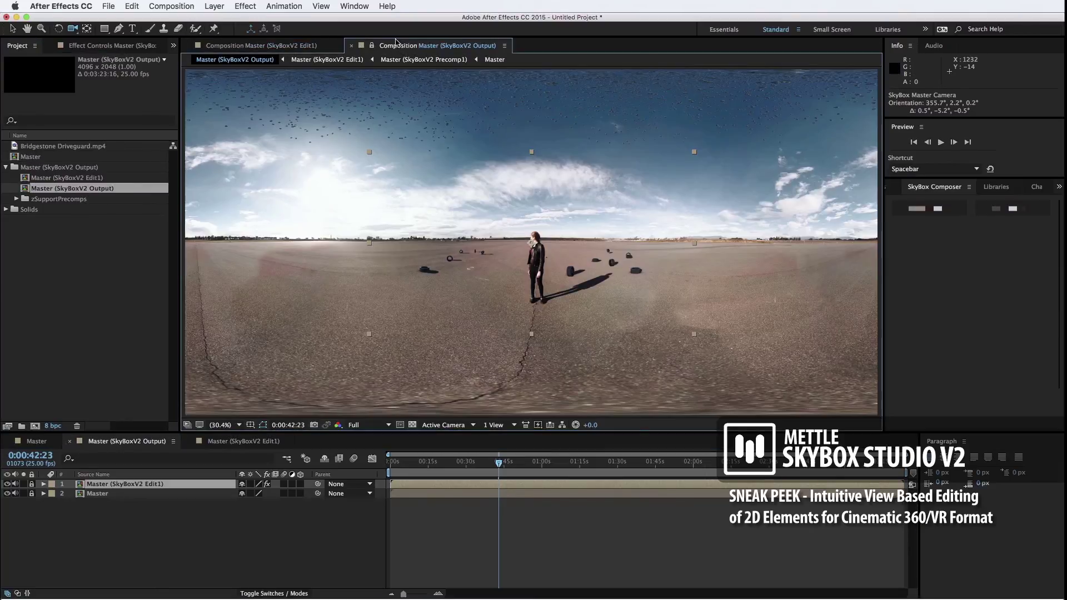
# Dock the Output comp beside the edit comp and orbit the camera to 0.6°, 56.4°, 359.5°.
pyautogui.moveTo(395, 43); pyautogui.dragTo(861, 224)
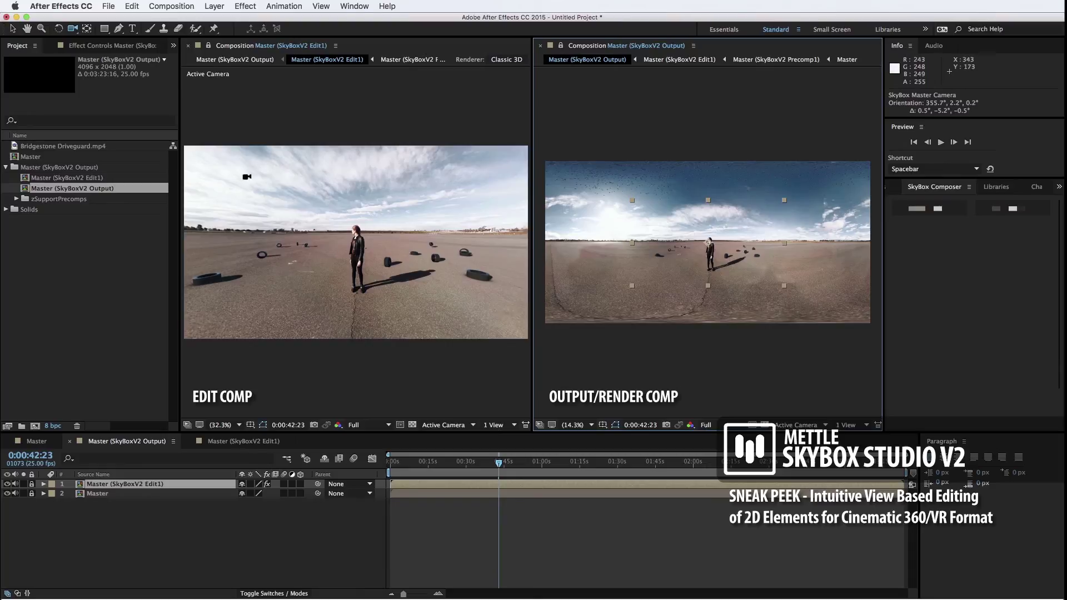
pyautogui.click(132, 28)
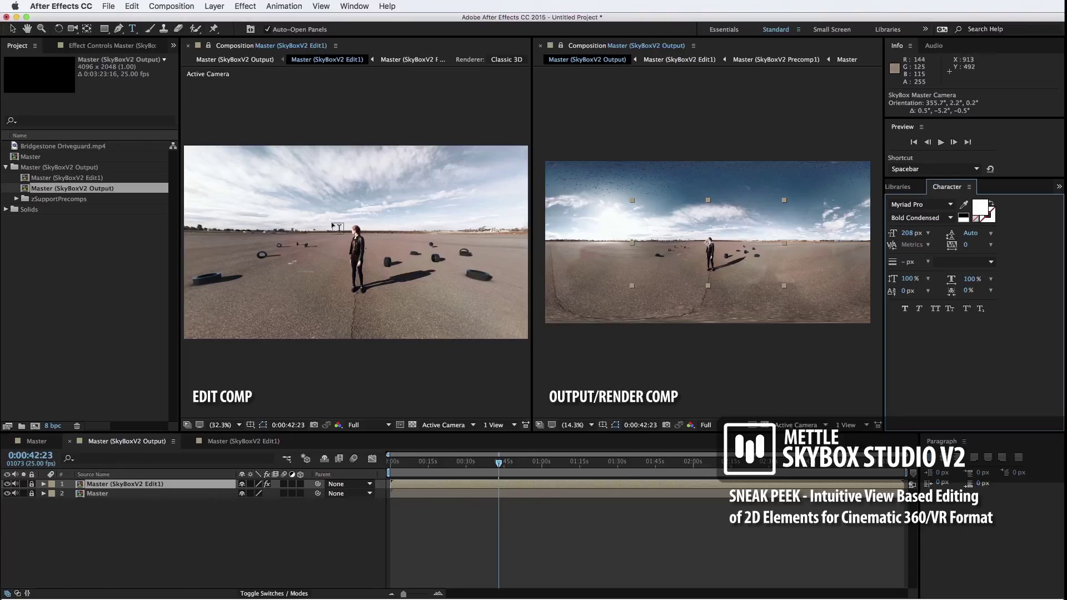
pyautogui.press('c')
pyautogui.moveTo(388, 272); pyautogui.dragTo(408, 230)
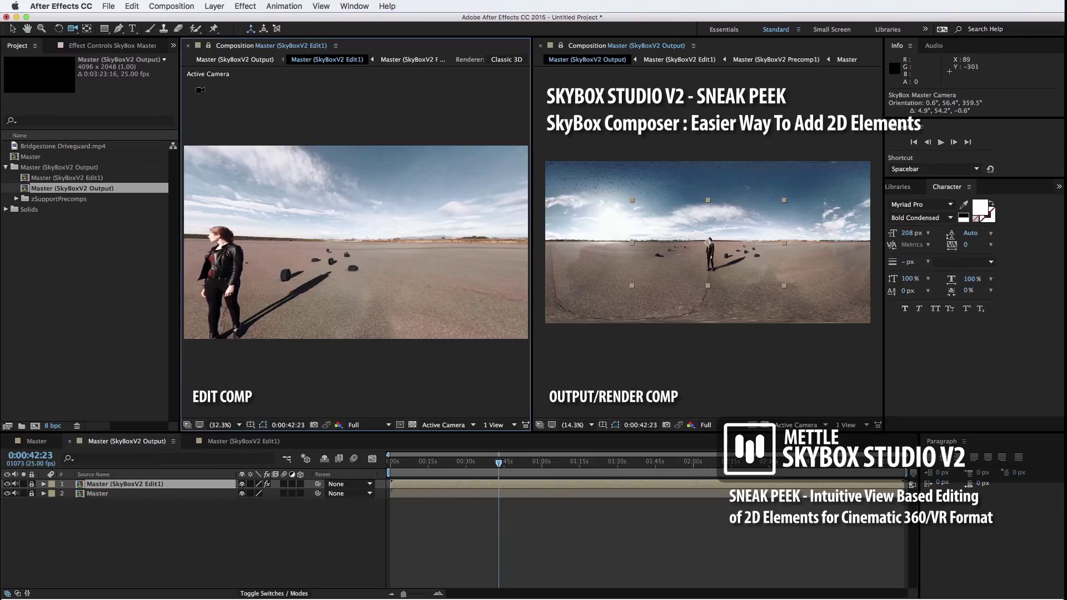
# Type 'SKYBOX STUDIO V2' as a text layer to the right of the woman in the edit comp.
pyautogui.click(134, 29)
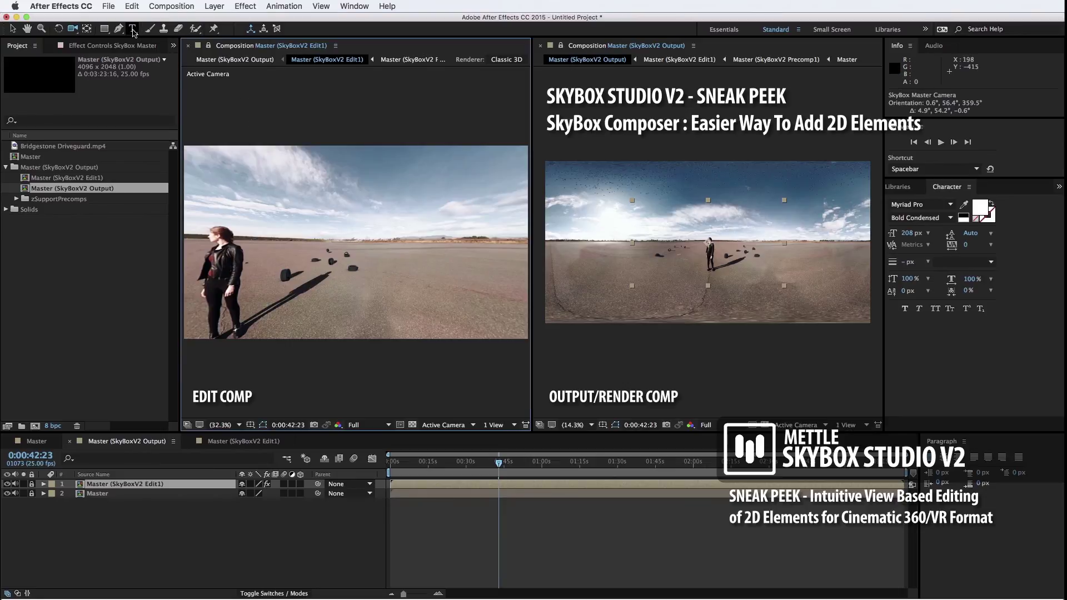
pyautogui.click(376, 245)
pyautogui.write('SK')
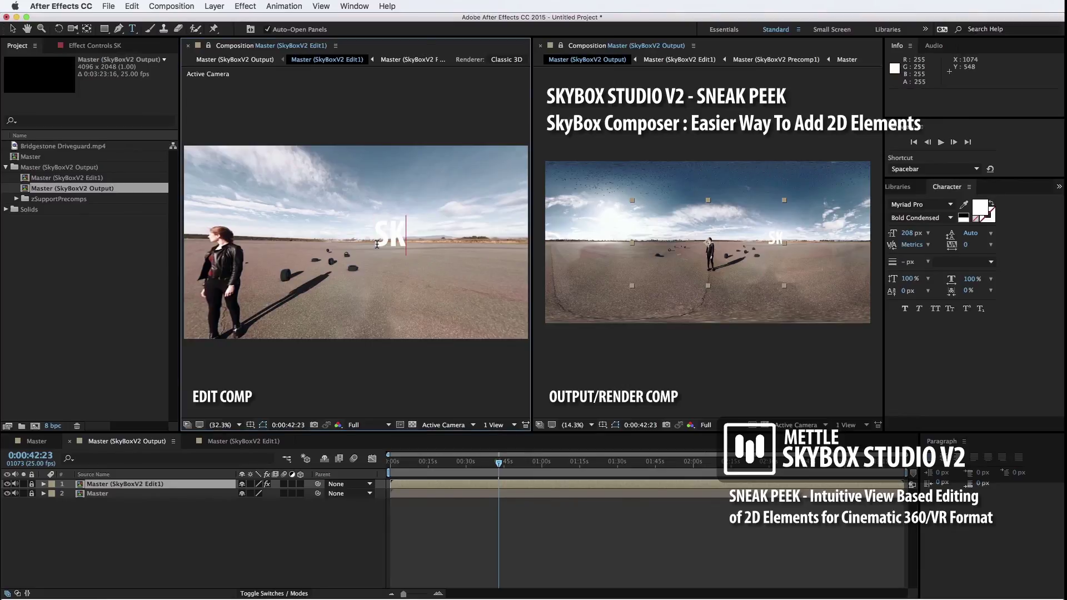
pyautogui.write('YBOX')
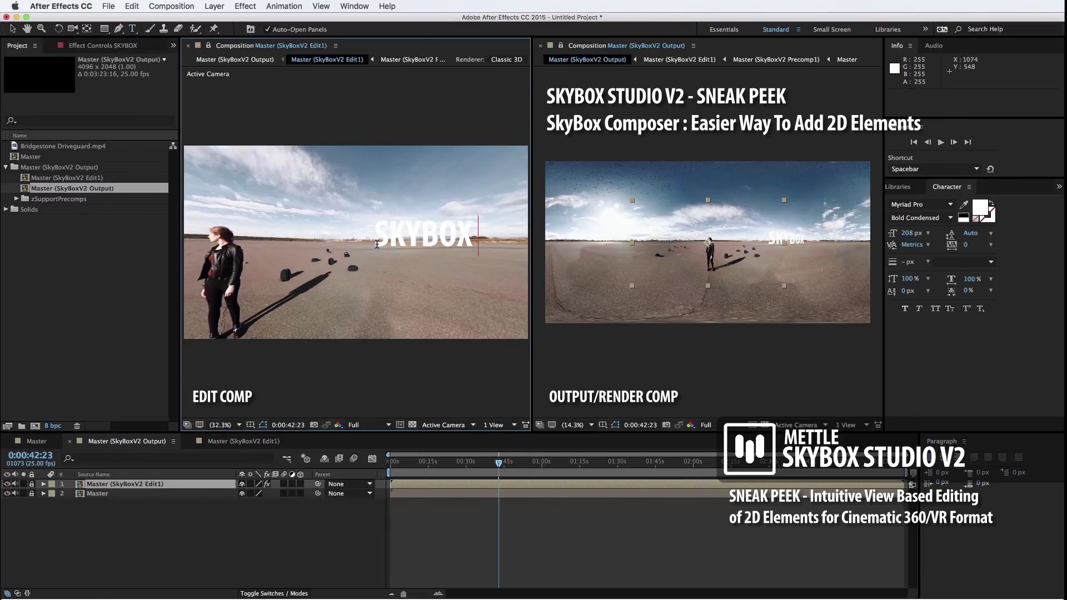
pyautogui.write(' STU')
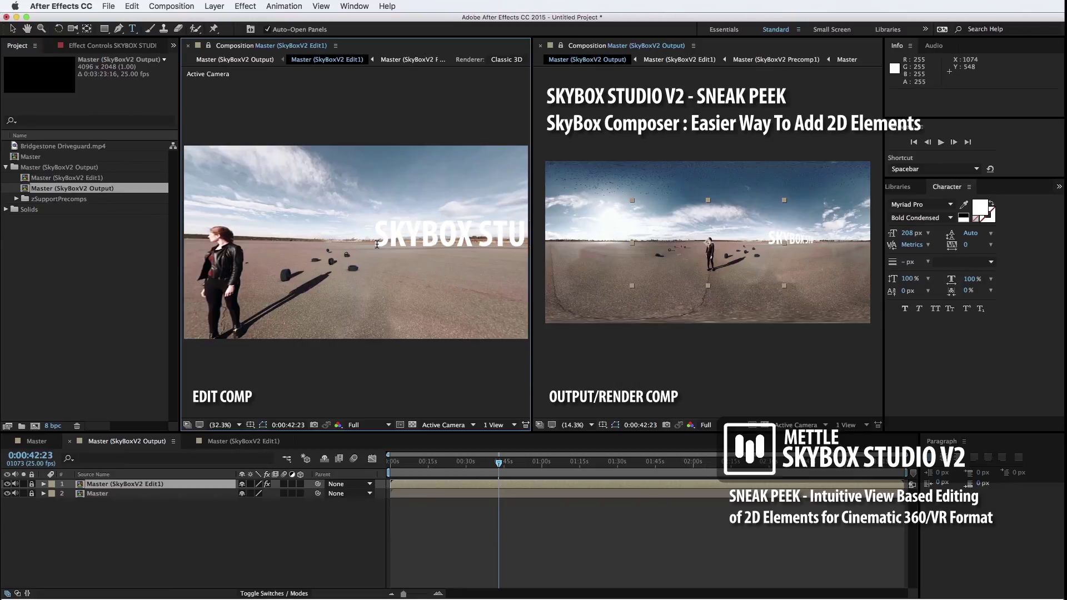
# Set the title text to 109 px with a red fill colour.
pyautogui.tripleClick(455, 234)
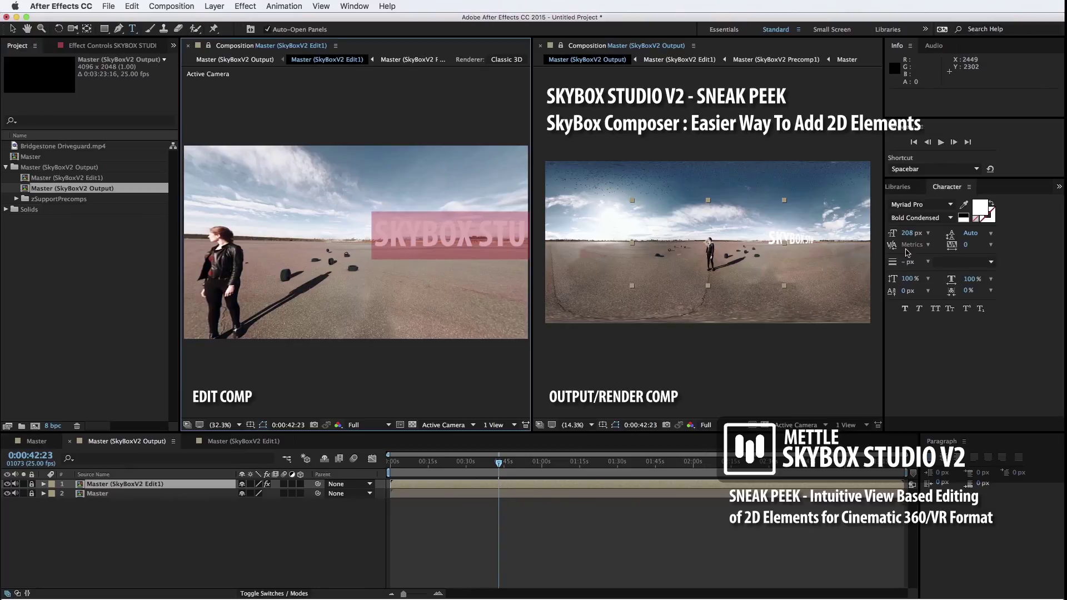
pyautogui.moveTo(908, 238); pyautogui.dragTo(870, 254)
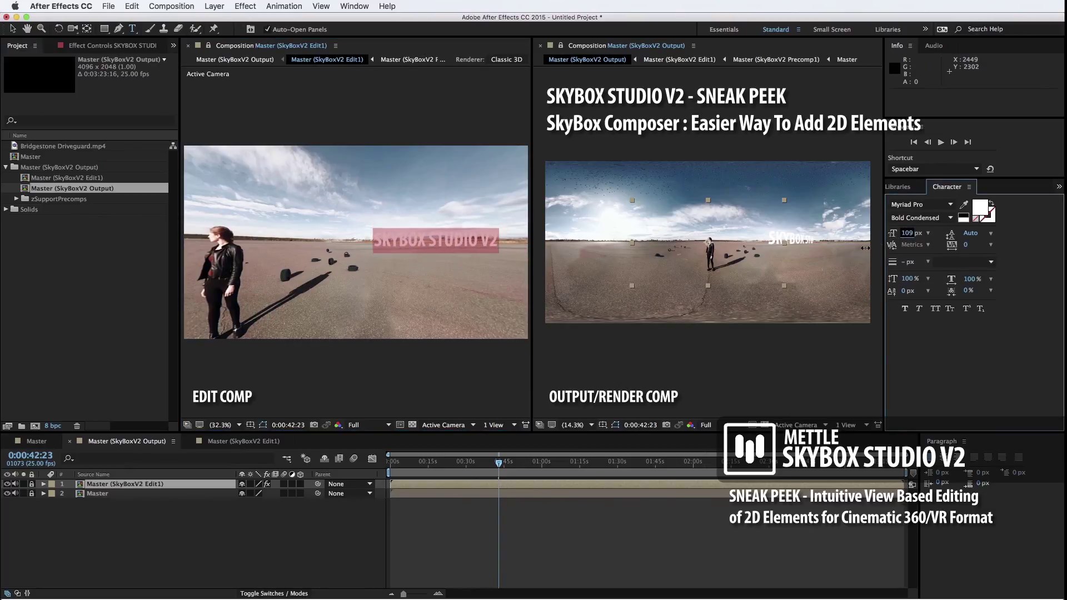
pyautogui.click(980, 210)
pyautogui.click(713, 371)
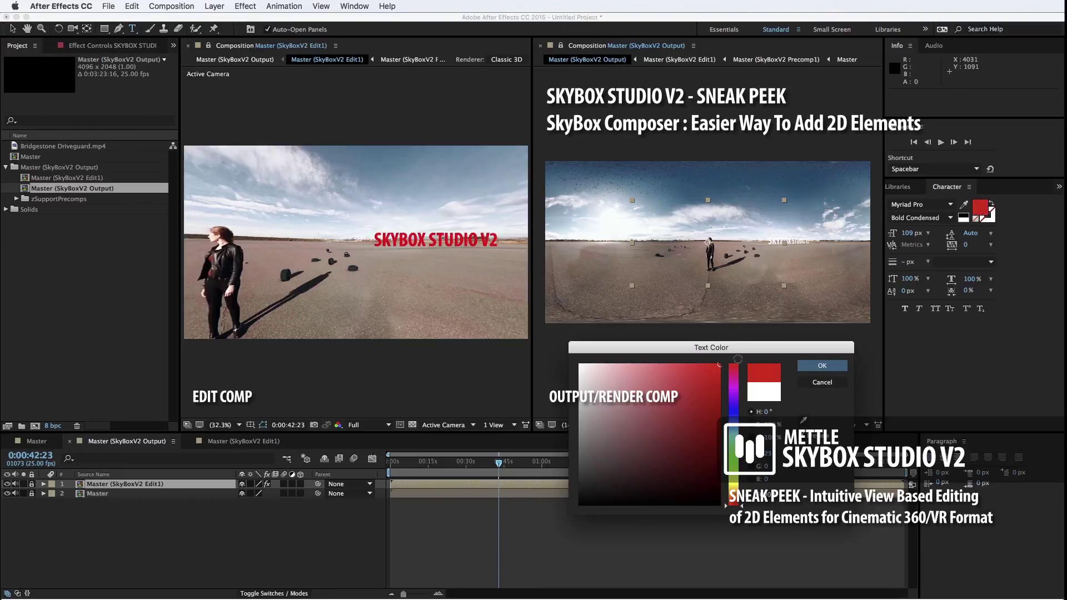
pyautogui.click(823, 365)
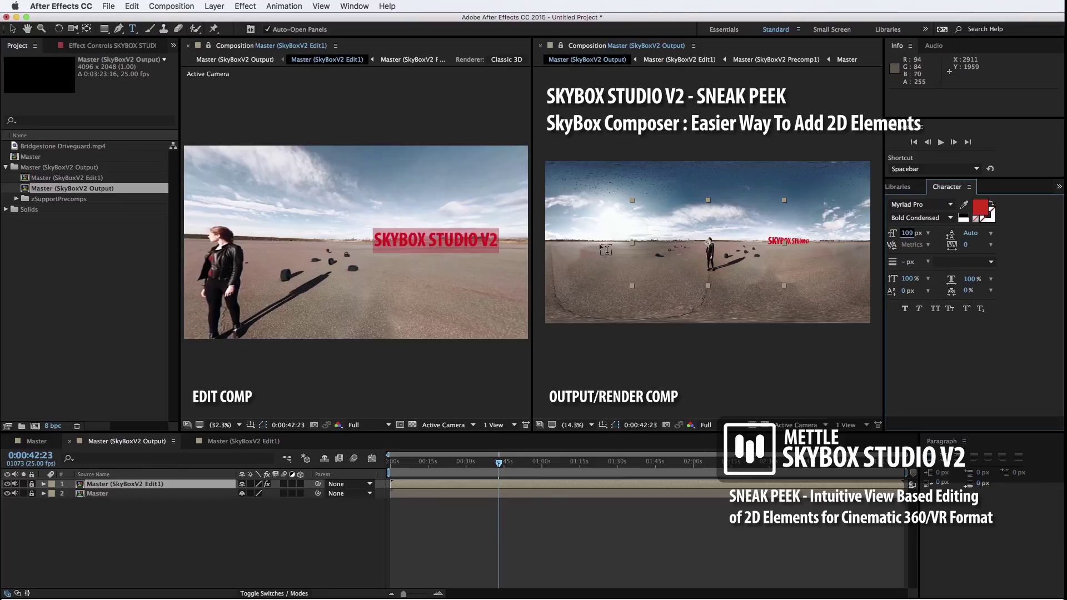
# Move the SKYBOX STUDIO V2 title down and slightly left, and scale it to 59%.
pyautogui.click(12, 29)
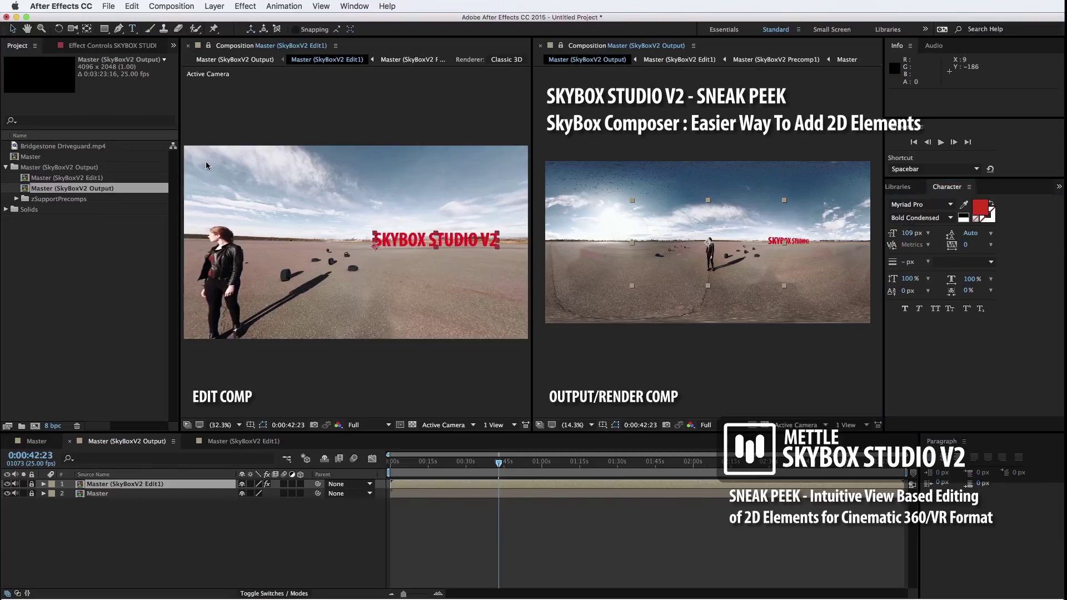
pyautogui.moveTo(467, 244); pyautogui.dragTo(459, 267)
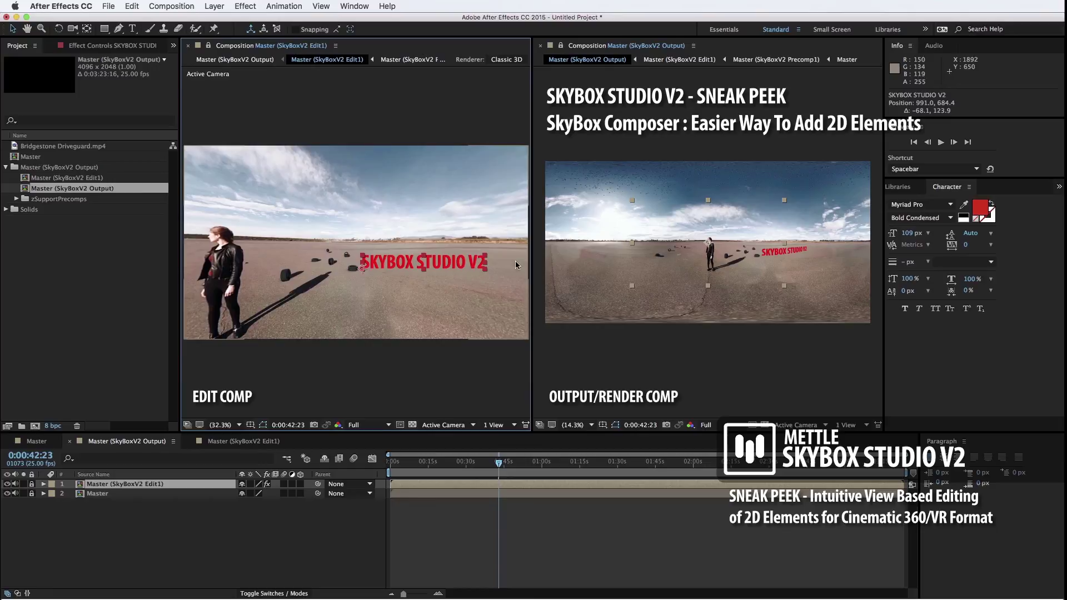
pyautogui.moveTo(485, 259); pyautogui.dragTo(465, 260)
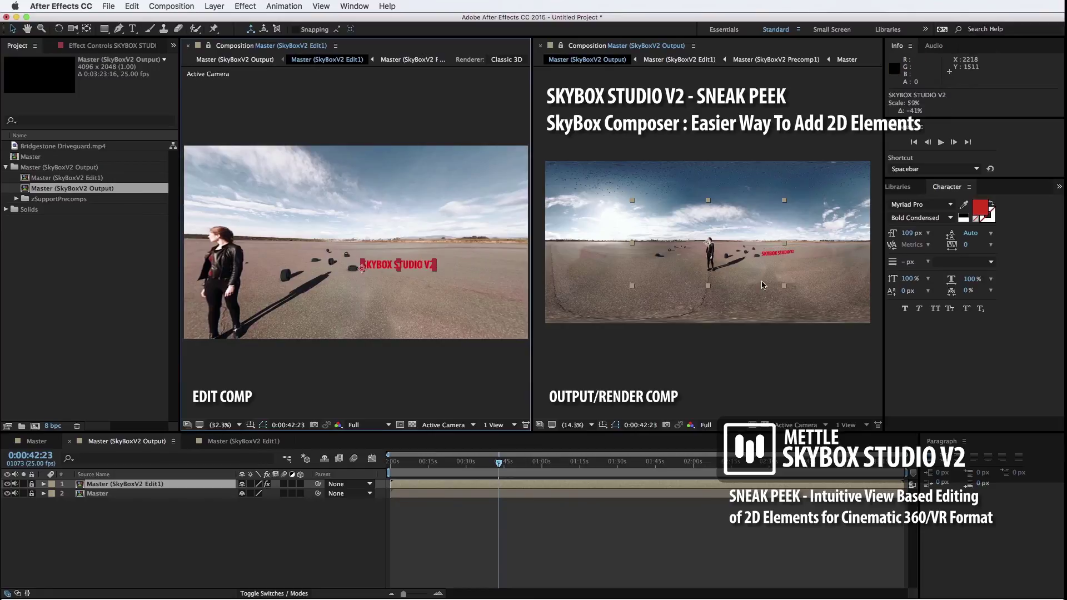